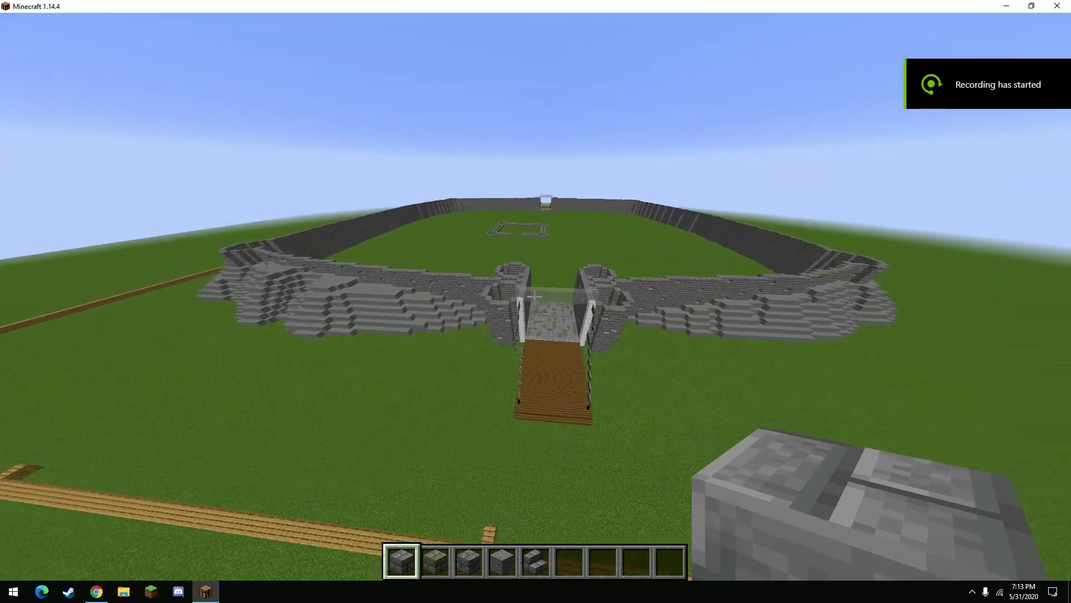
Step: Fly toward the castle gate to centre the drawbridge and save a gatehouse screenshot
{"action": "key", "text": "w"}
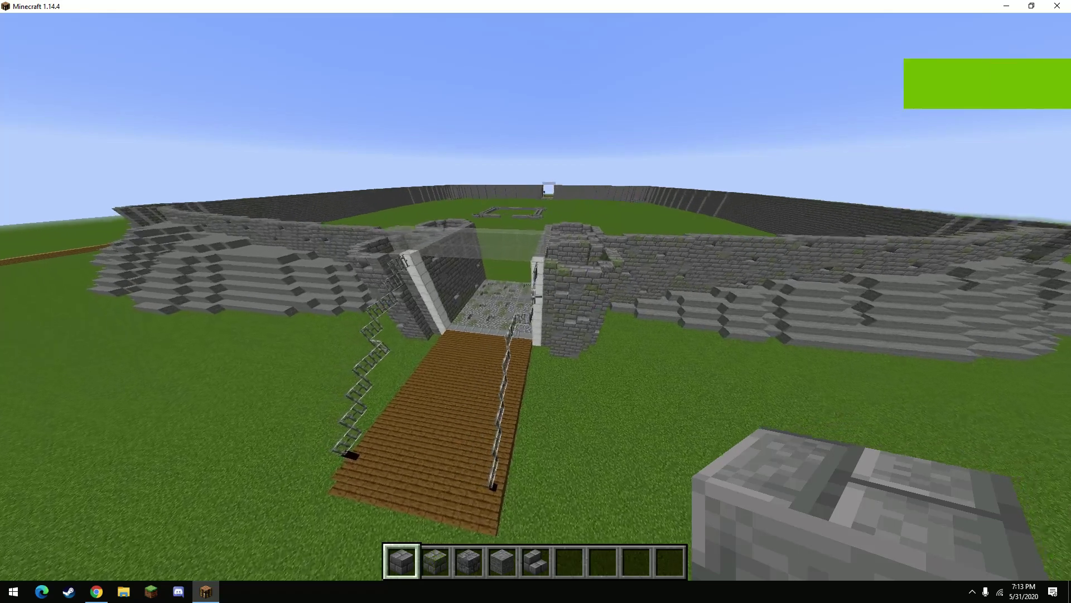
{"action": "key", "text": "w"}
{"action": "key", "text": "F2"}
{"action": "type", "text": "td"}
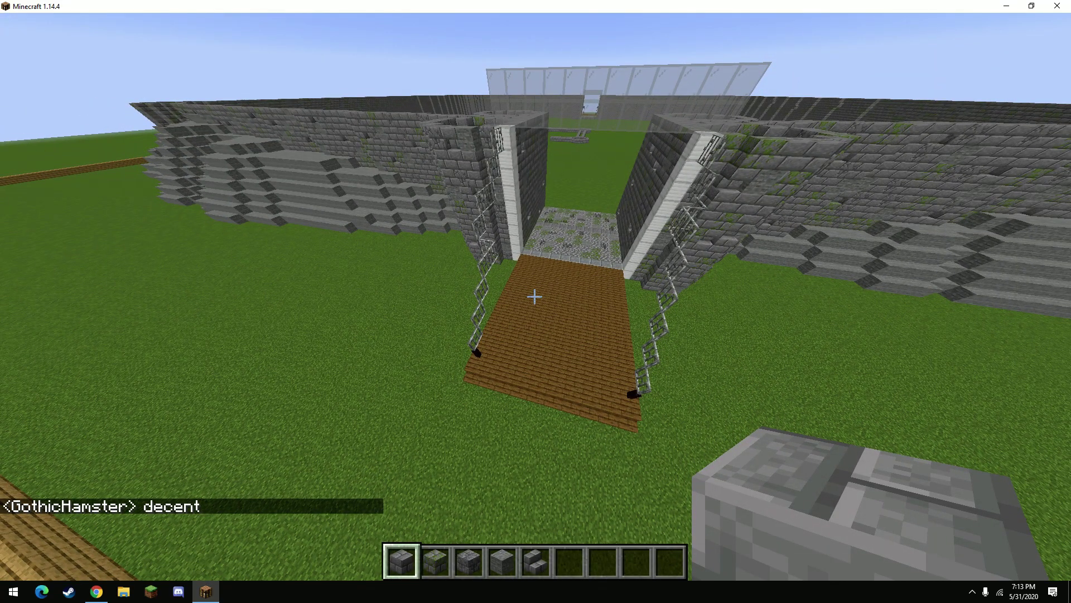
{"action": "type", "text": "w"}
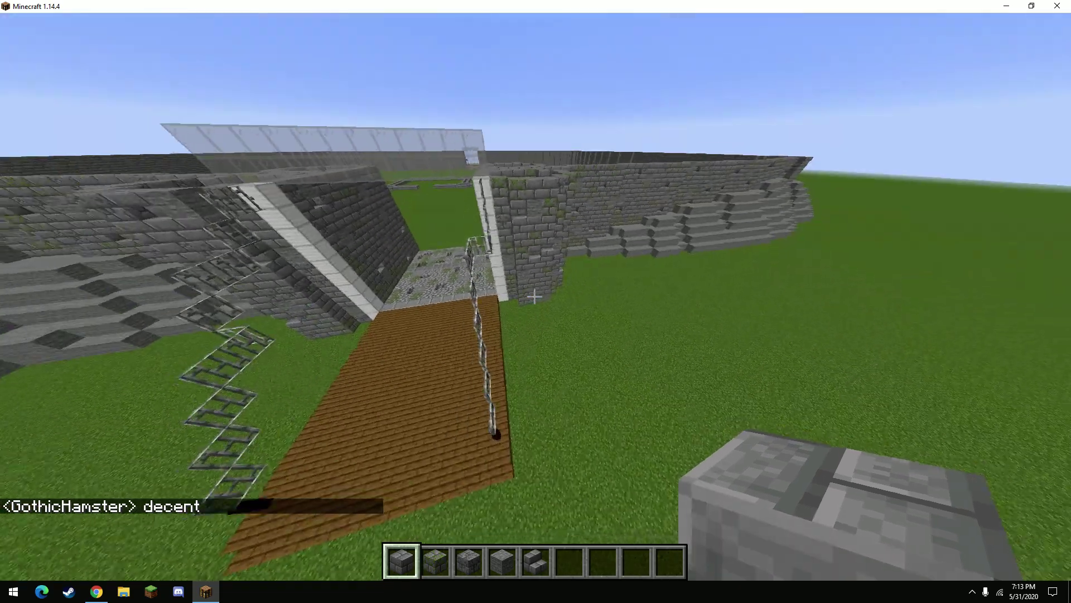
{"action": "type", "text": "s"}
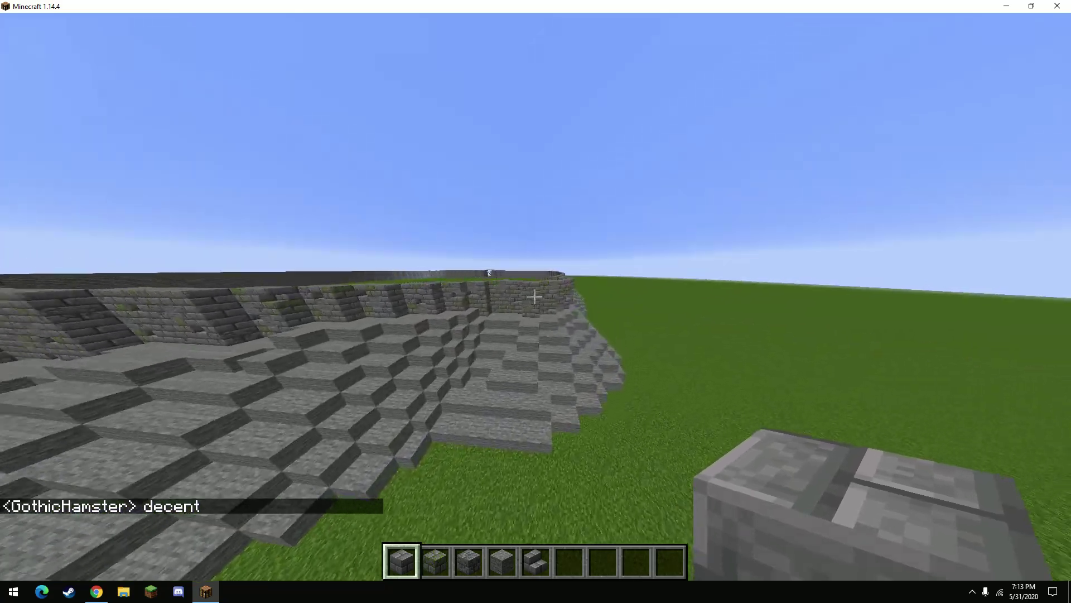
{"action": "type", "text": "w"}
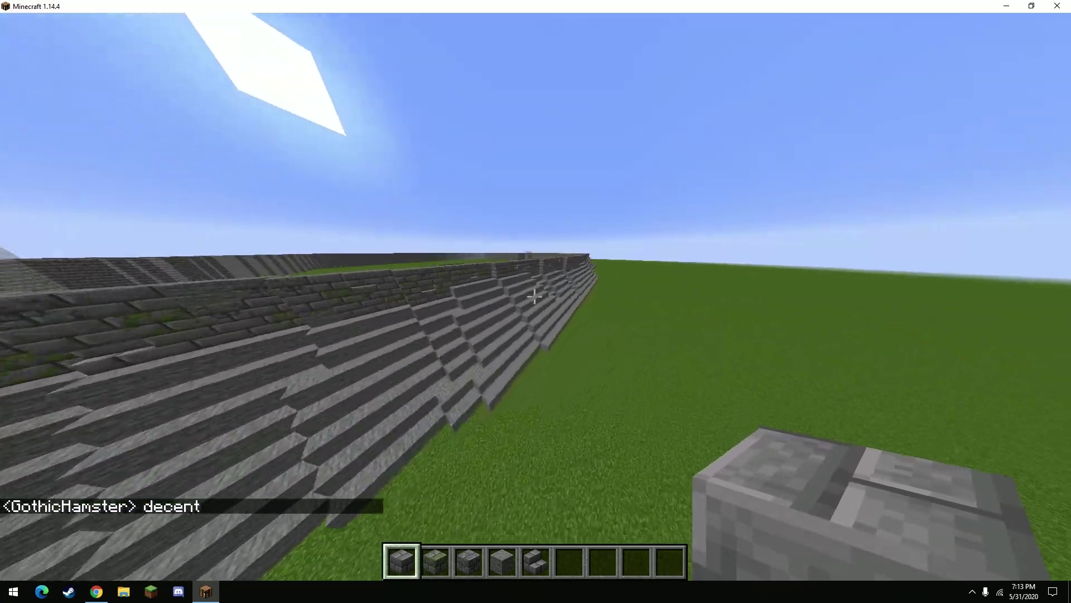
{"action": "type", "text": "w"}
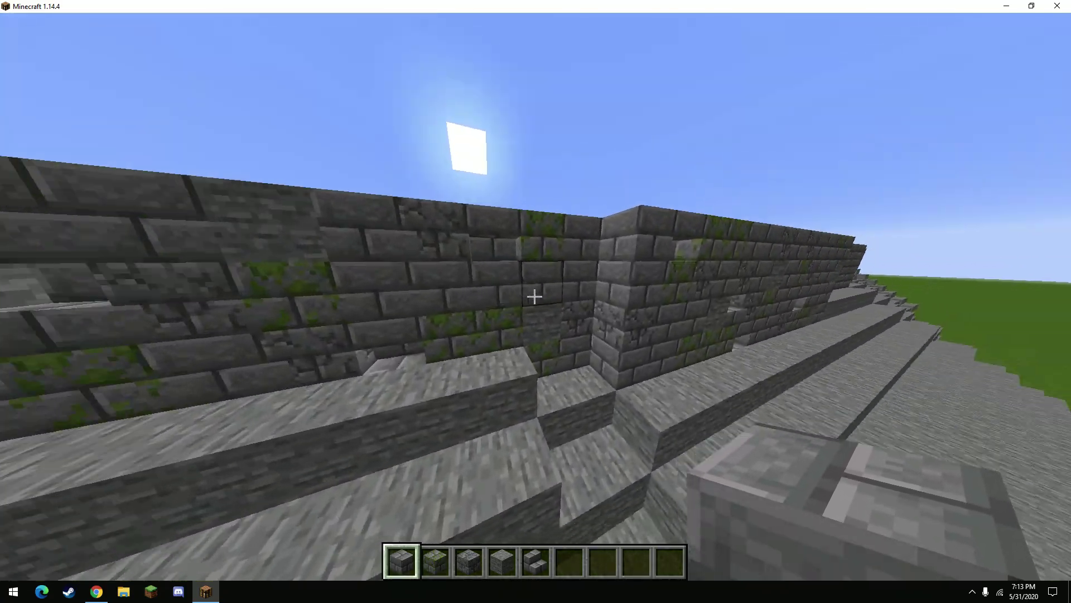
{"action": "type", "text": "24"}
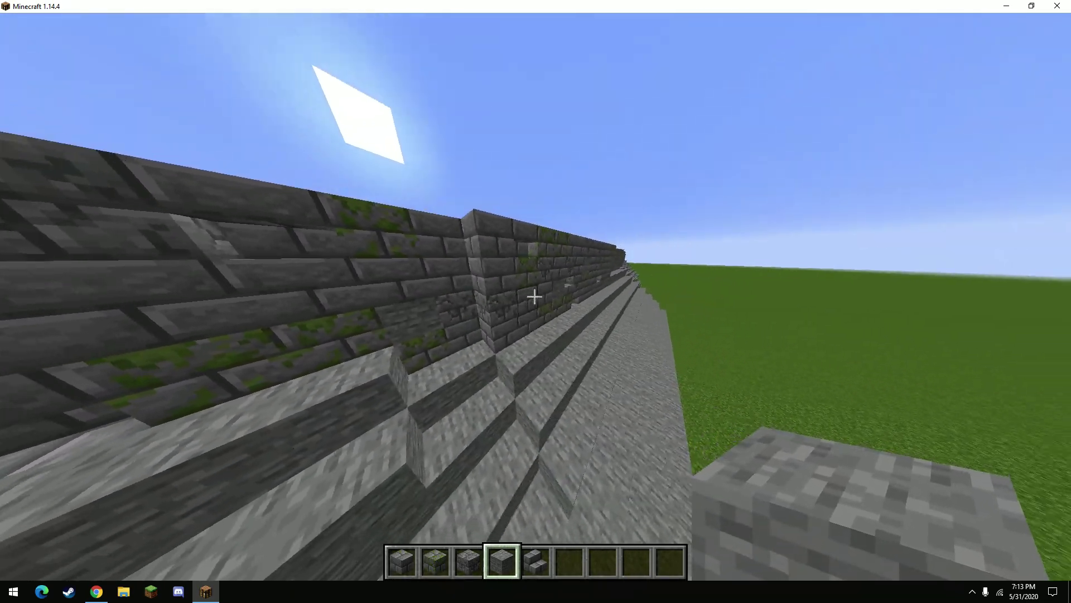
Step: Rise above the top of the stair-stepped crumbling wall to see beyond it
{"action": "key", "text": "space"}
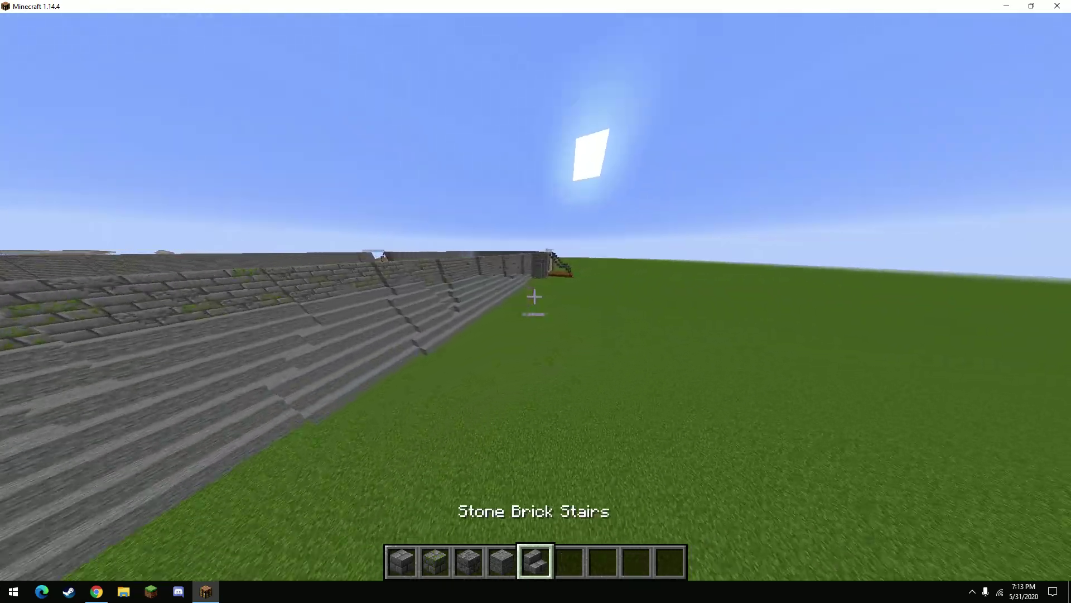
{"action": "scroll", "coordinate": [534, 296], "scroll_direction": "down", "scroll_amount": 1}
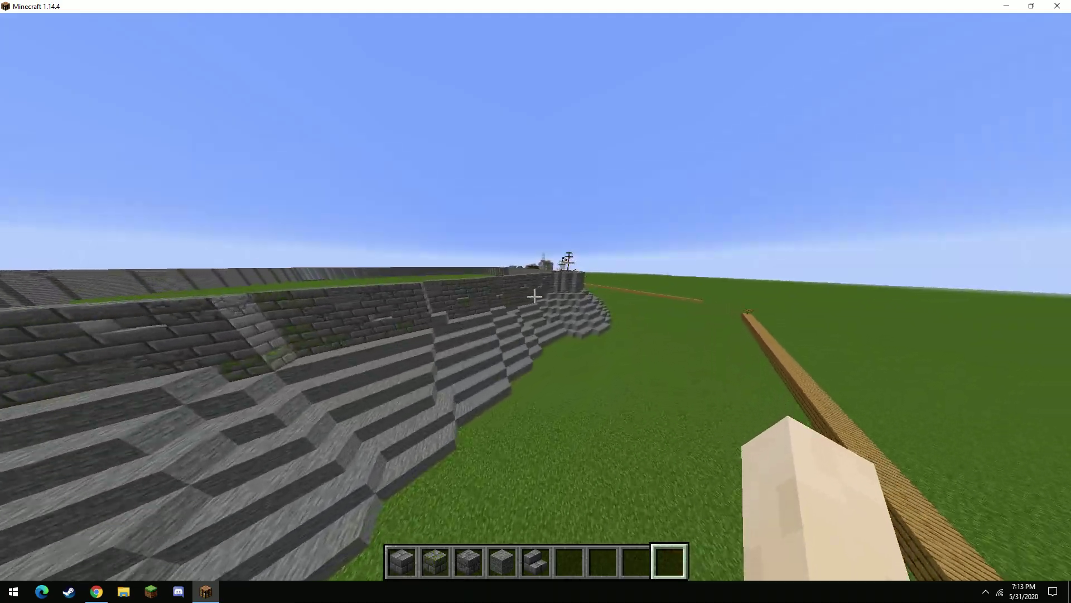
Step: Select Stone Bricks in hotbar slot 1 while touring back along the wall
{"action": "key", "text": "1"}
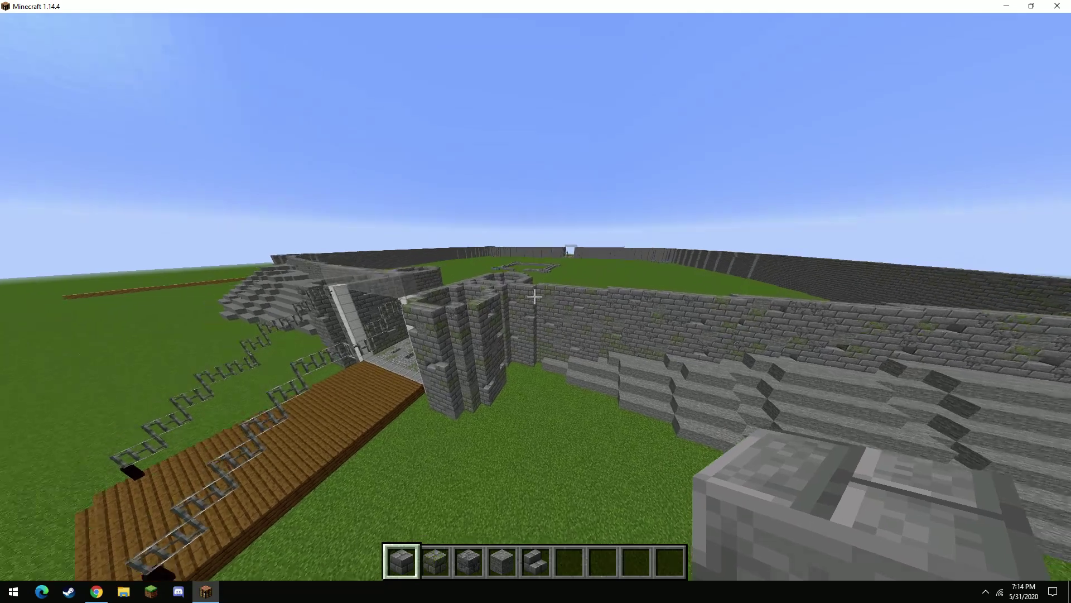
Step: Open and close the creative block inventory to return to the world view
{"action": "key", "text": "e"}
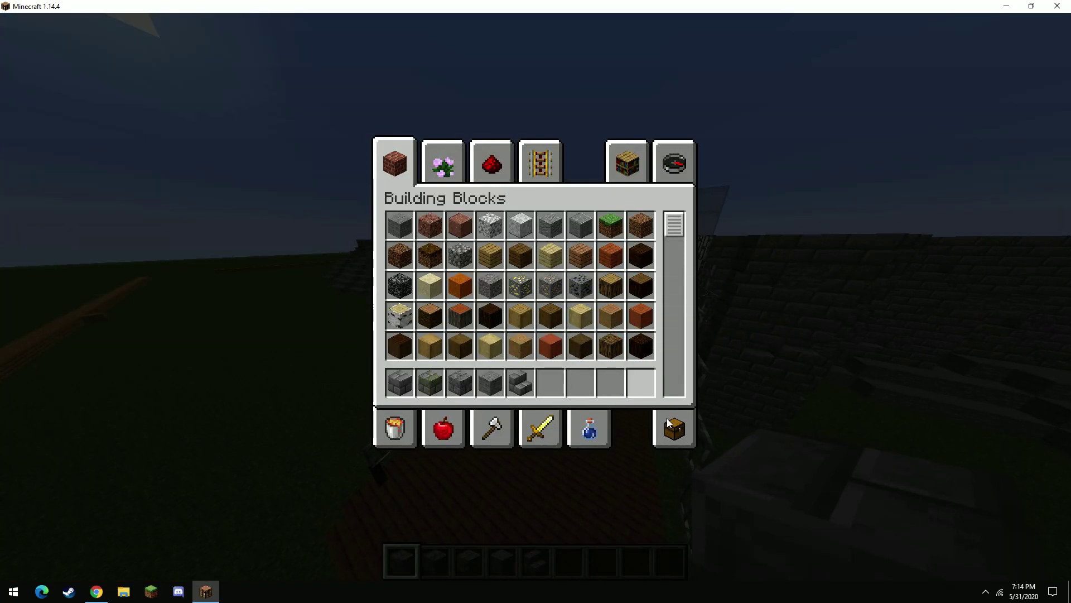
{"action": "key", "text": "e"}
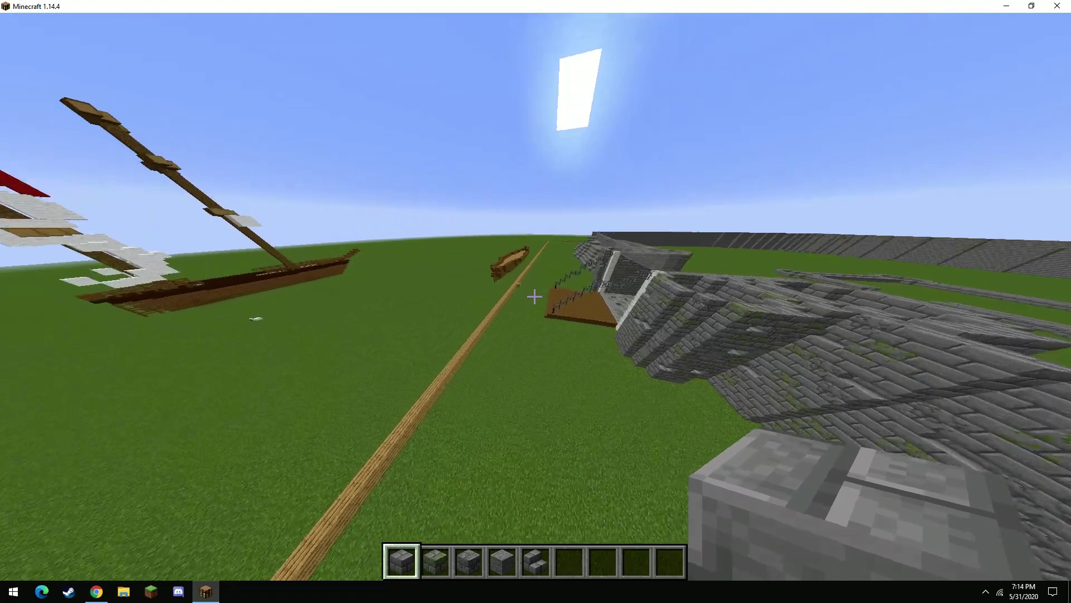
Step: Switch to an empty hand in slot 6 and fly forward toward the stone wall
{"action": "key", "text": "6"}
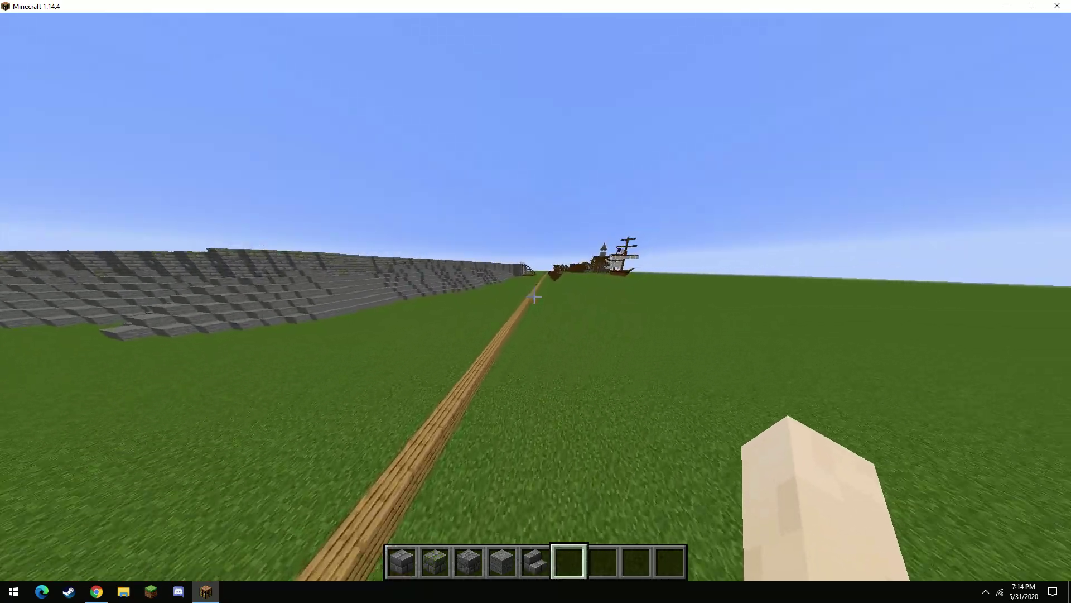
{"action": "key", "text": "w"}
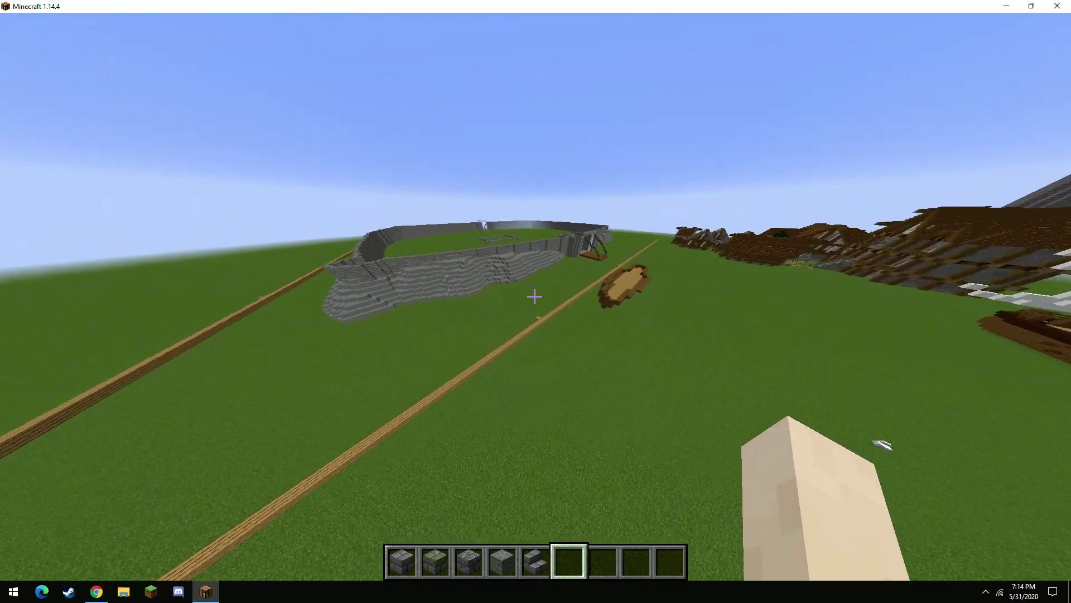
{"action": "key", "text": "w"}
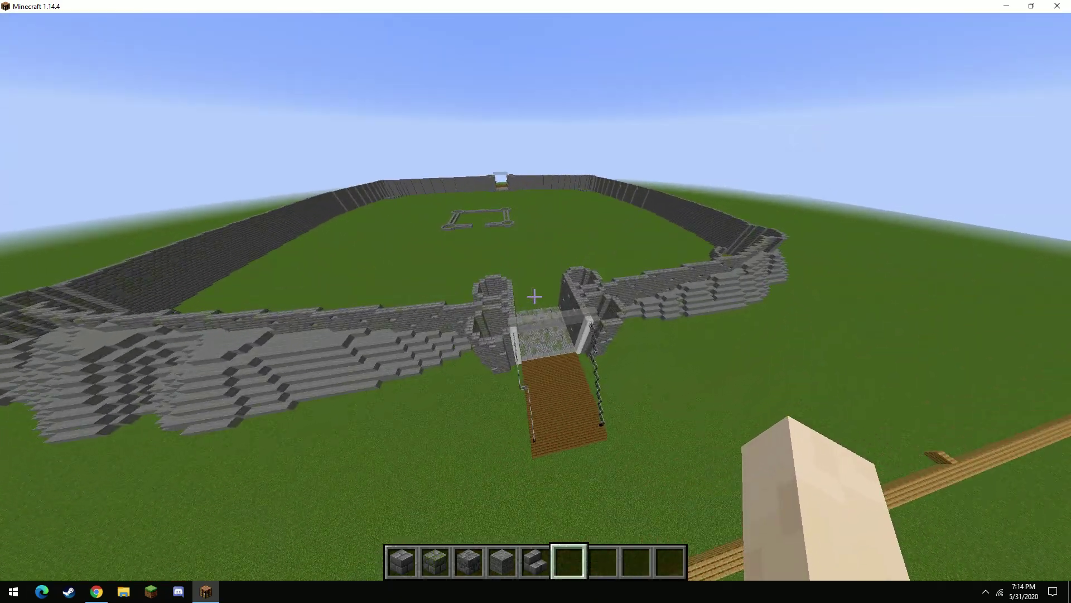
Step: Fly in over the gatehouse and bring up the GeForce Experience overlay
{"action": "key", "text": "w"}
{"action": "scroll", "coordinate": [535, 295], "scroll_direction": "down", "scroll_amount": 2}
{"action": "scroll", "coordinate": [535, 296], "scroll_direction": "down", "scroll_amount": 1}
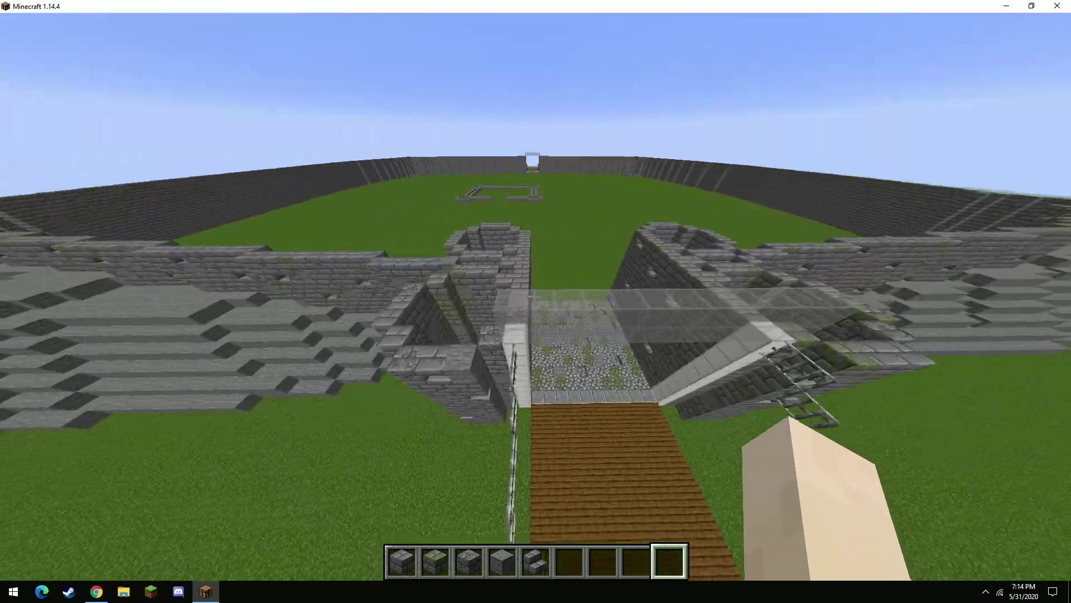
{"action": "key", "text": "w"}
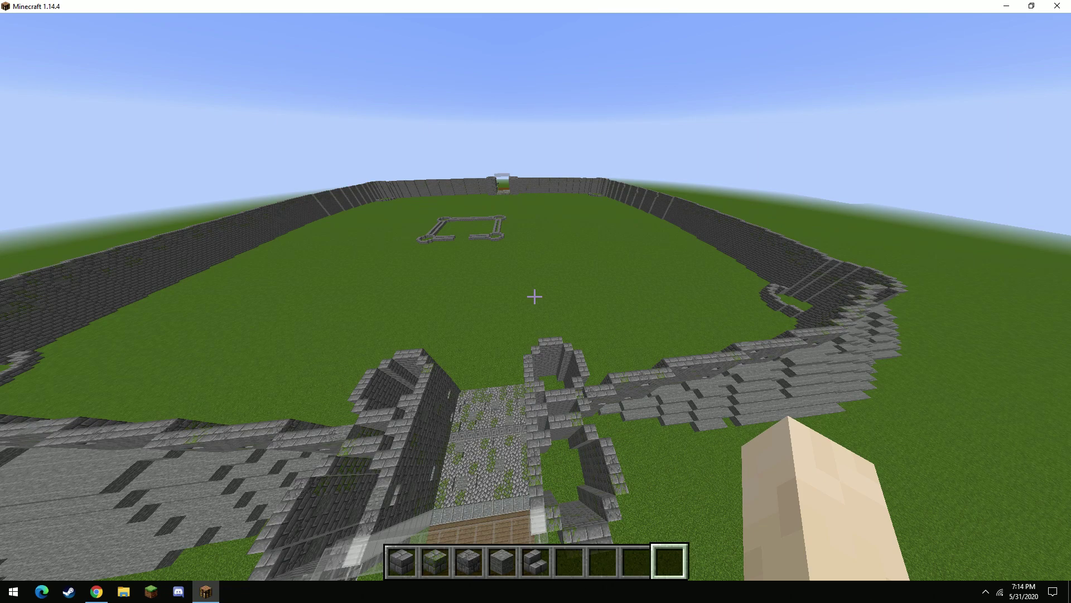
{"action": "key", "text": "alt+z"}
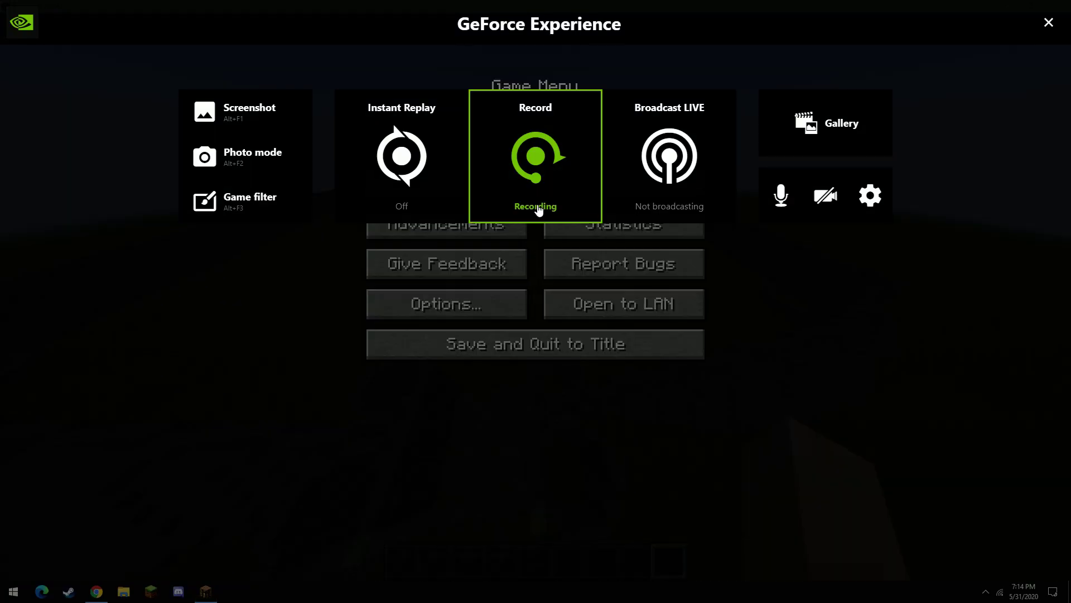